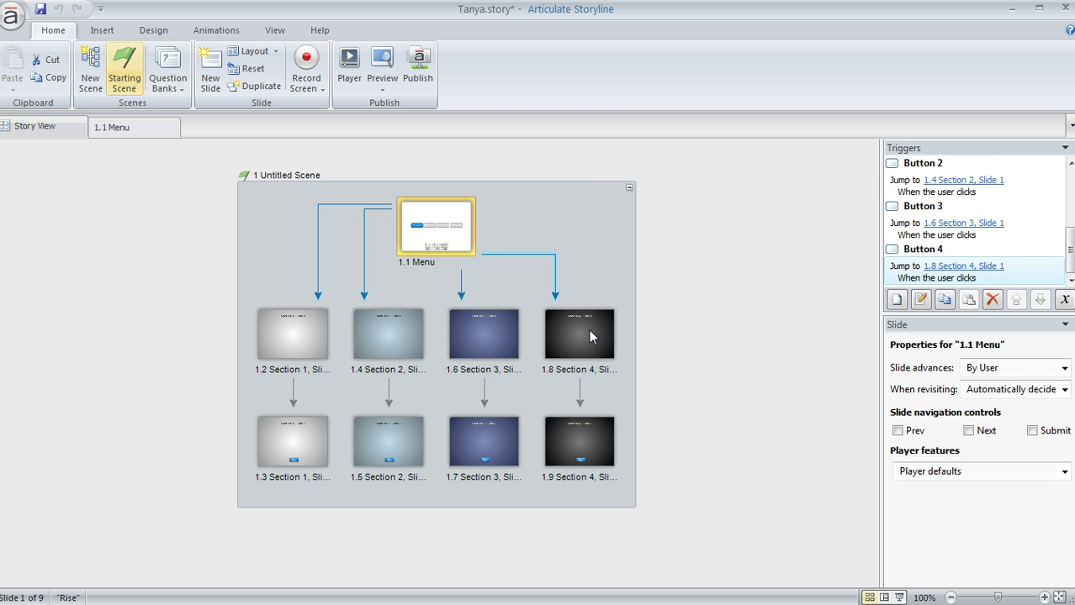
Step: Open the Menu slide and examine the initial states of the Section 1 to Section 4 buttons, including Section 2's Disabled state
click(452, 222)
double_click(452, 222)
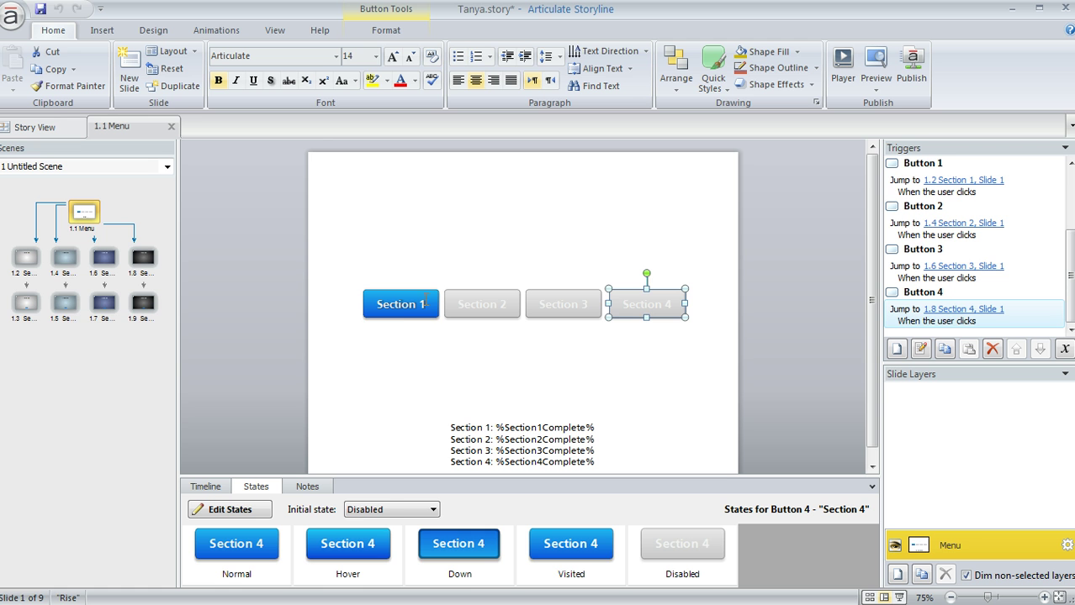
click(418, 296)
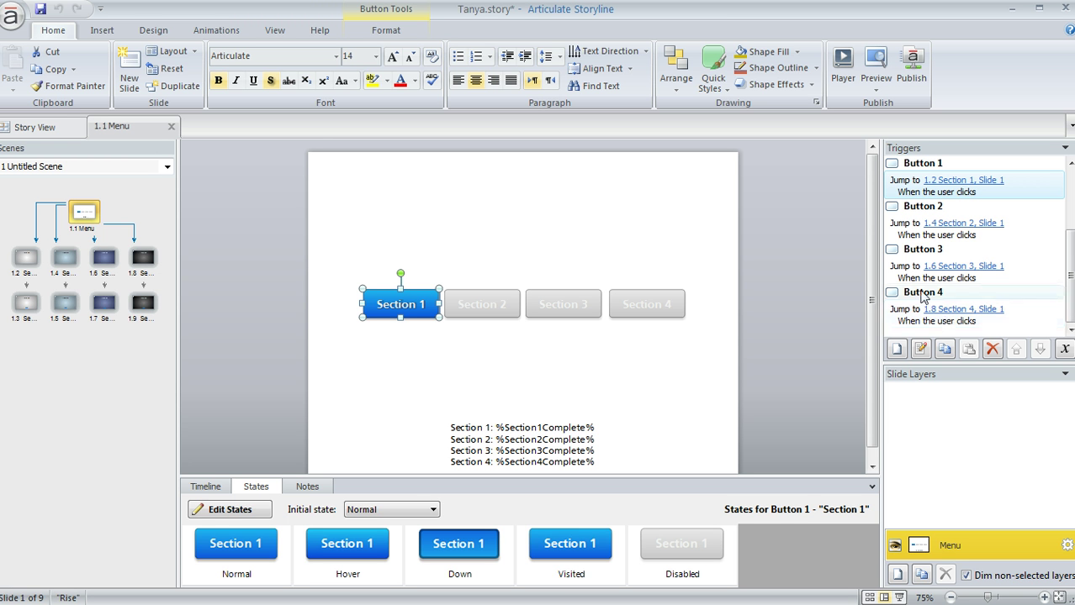
click(461, 295)
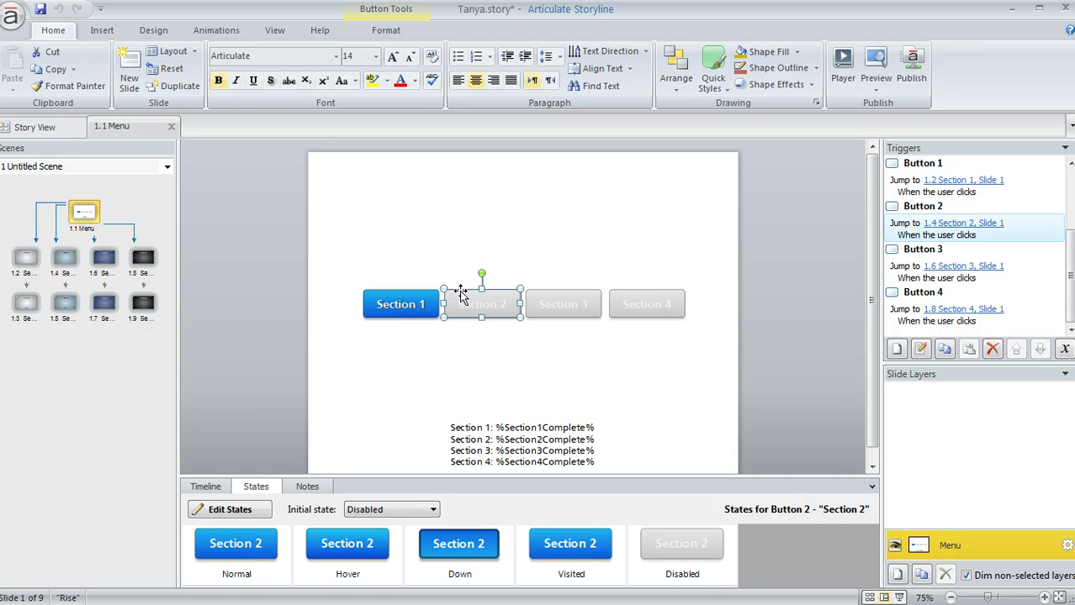
click(557, 296)
click(636, 296)
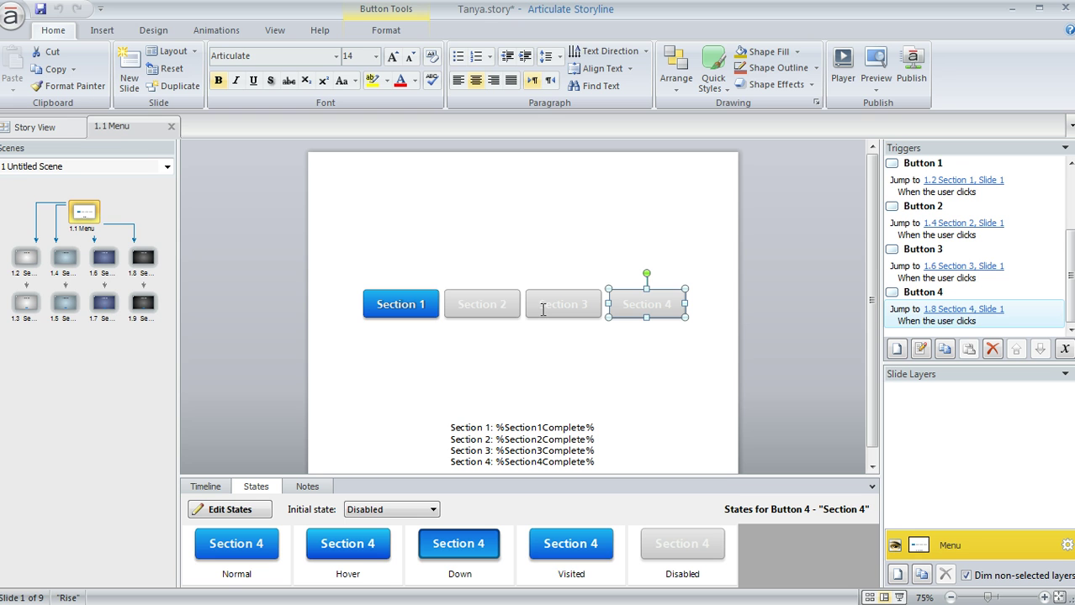
click(505, 295)
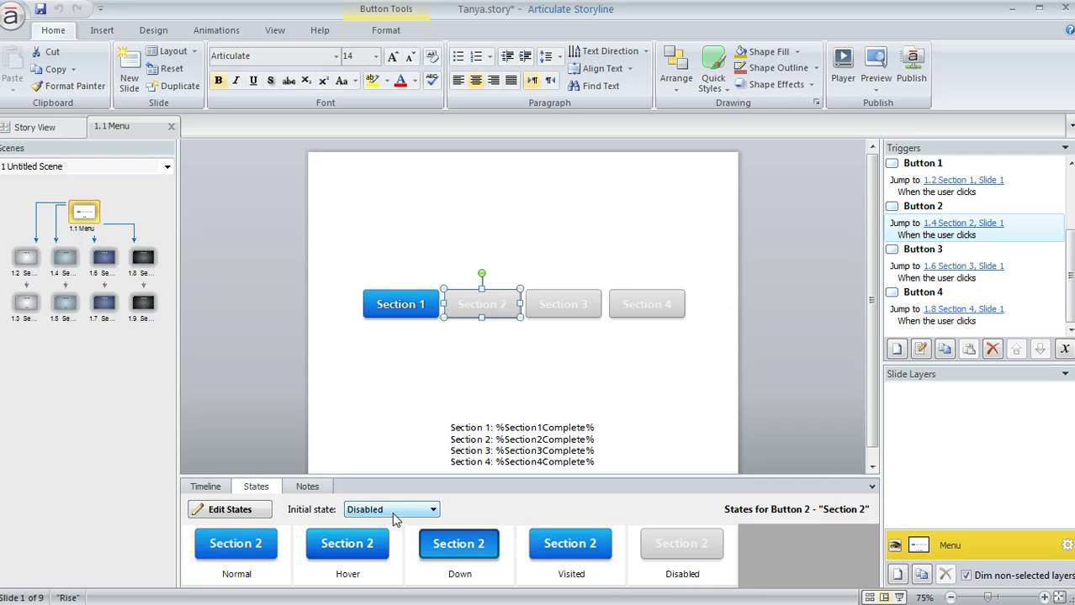
click(688, 565)
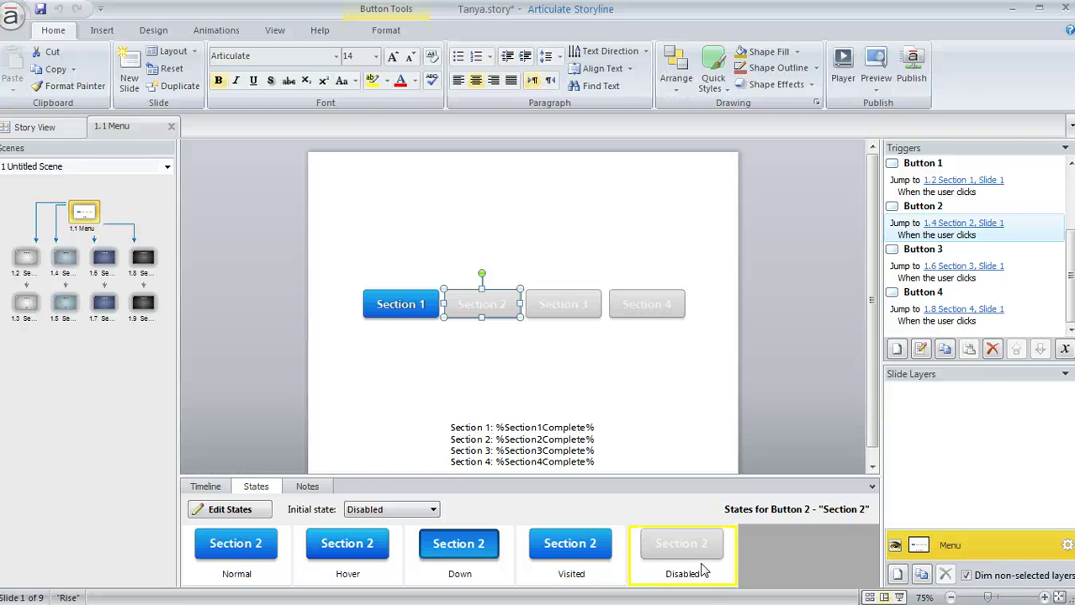
Step: Try out a new True/False variable with the default value False in the project variables, and discard it
click(1063, 350)
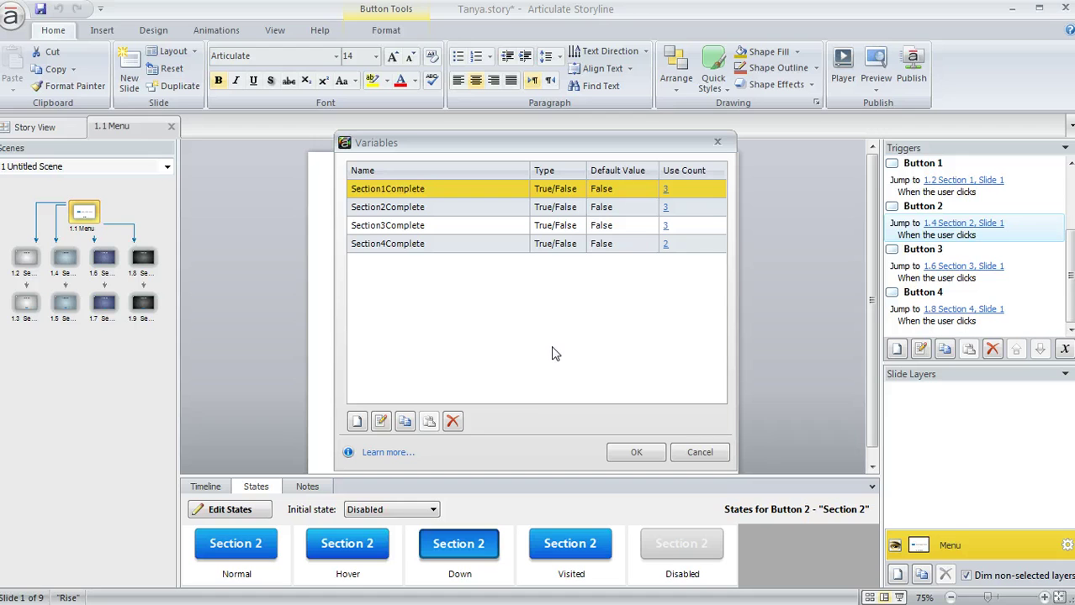
click(357, 423)
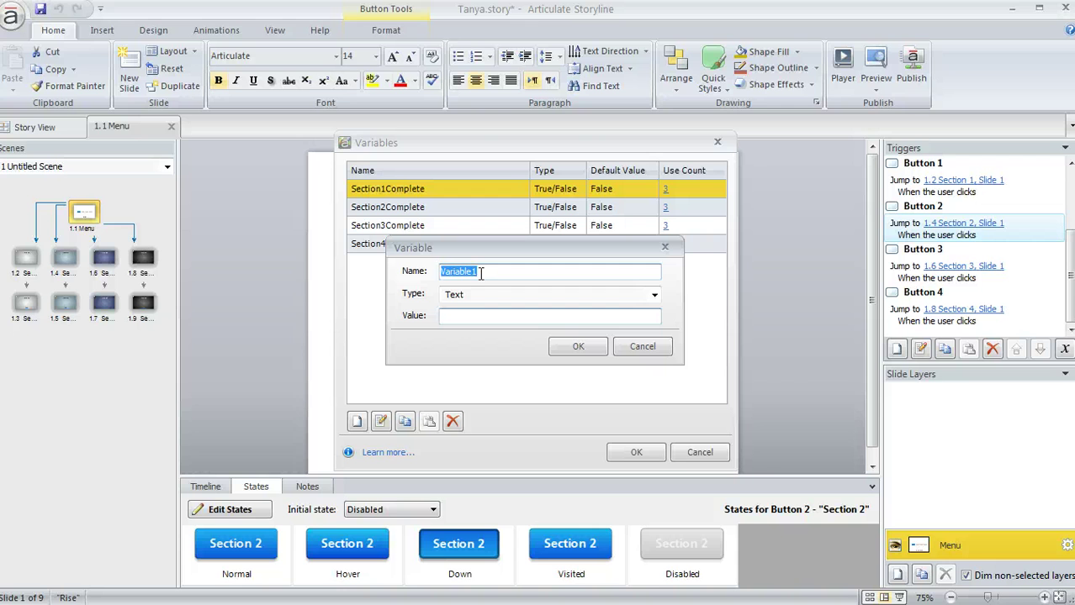
click(492, 299)
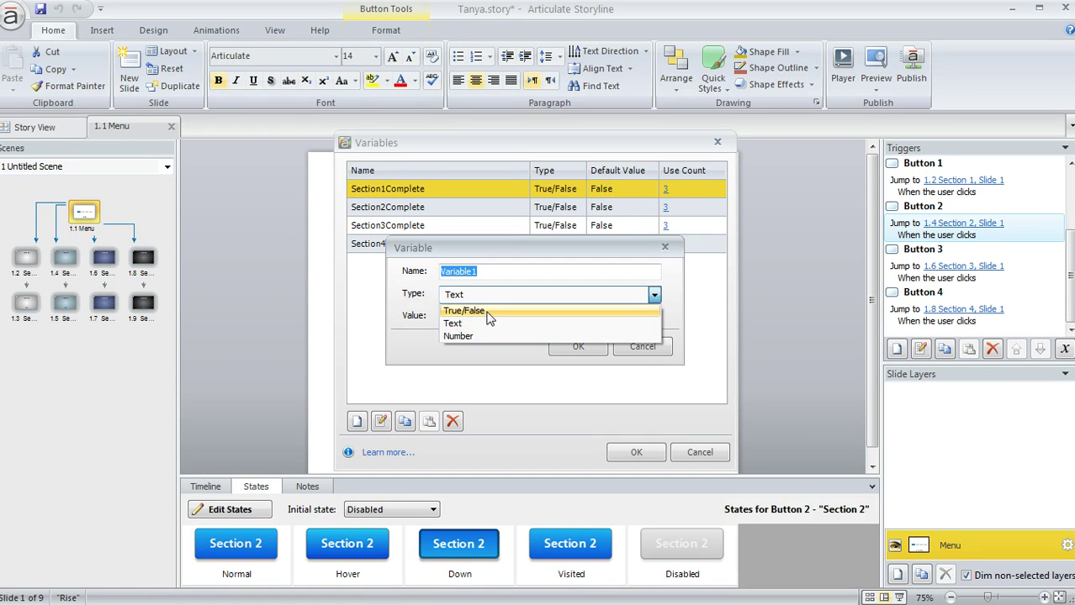
click(492, 312)
click(491, 325)
click(479, 345)
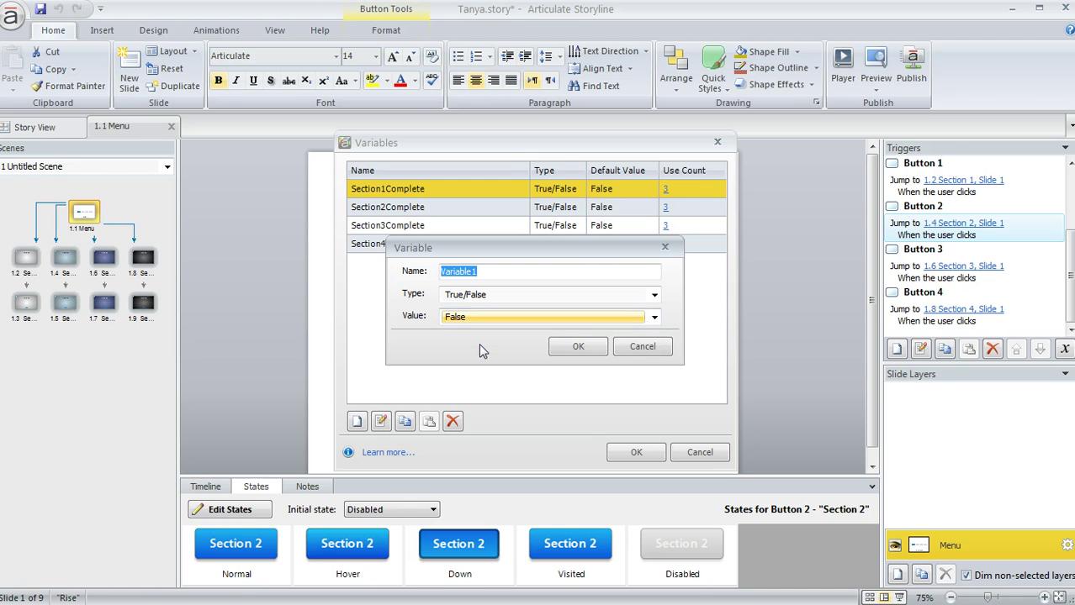
click(658, 353)
click(700, 453)
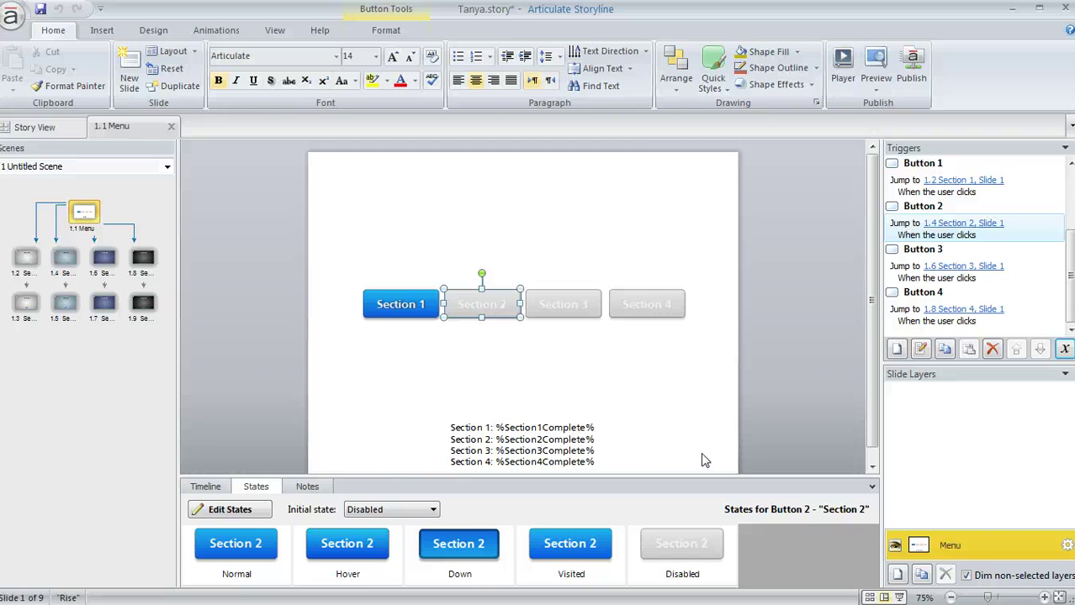
Step: On Section 1, Slide 2, try out a trigger setting Section1Complete to True when the timeline starts, and discard it
click(24, 311)
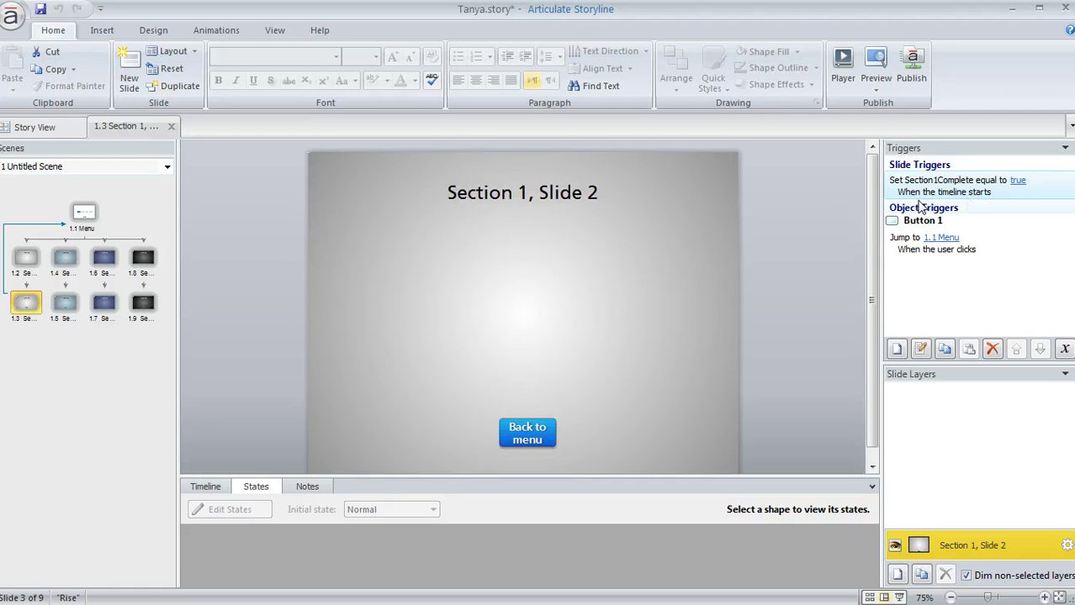
click(896, 349)
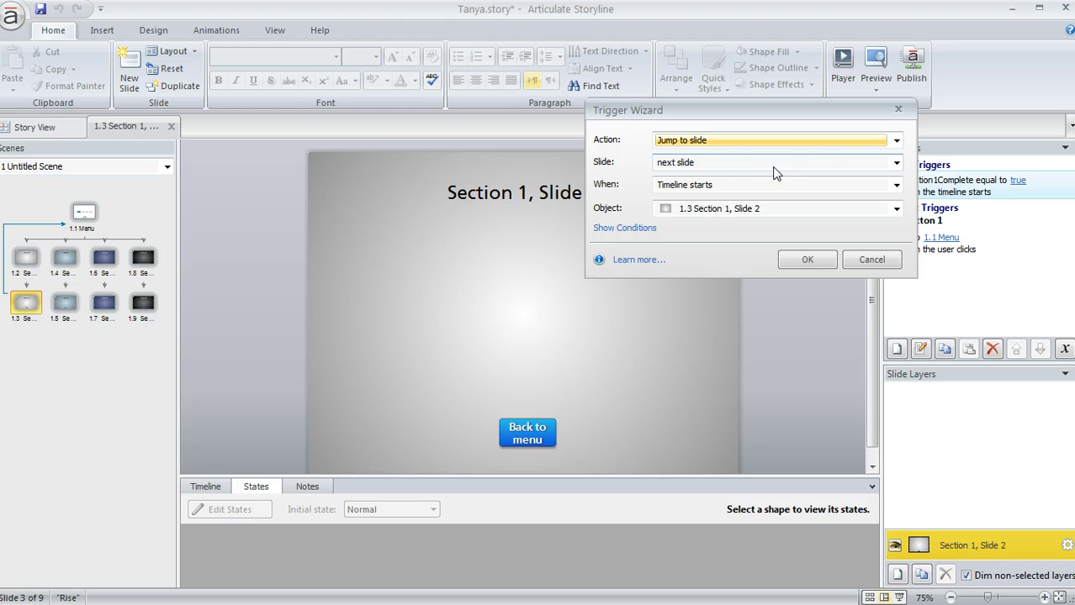
click(896, 140)
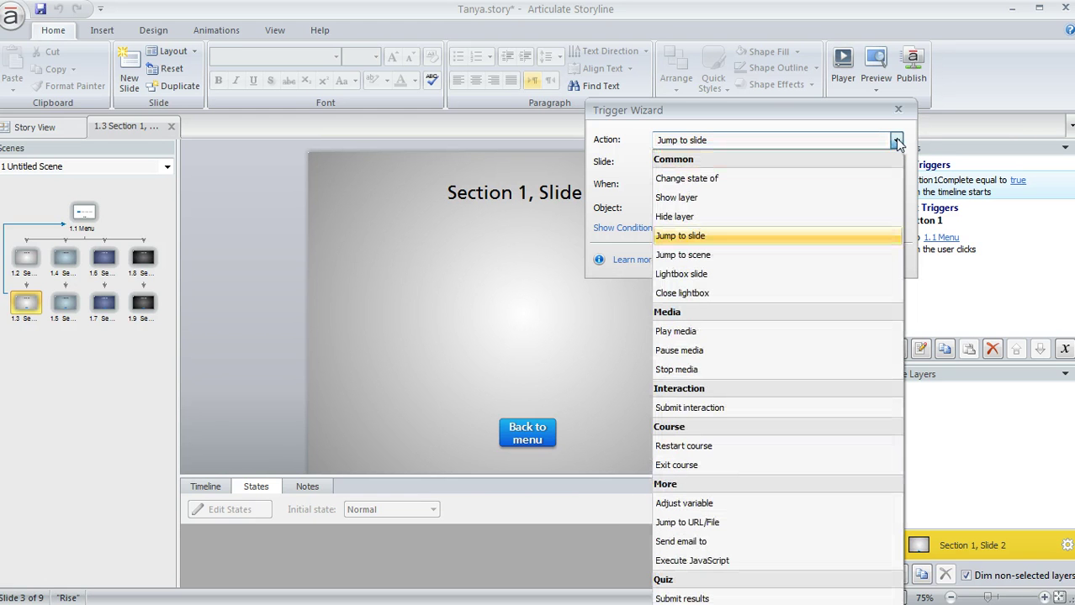
click(720, 504)
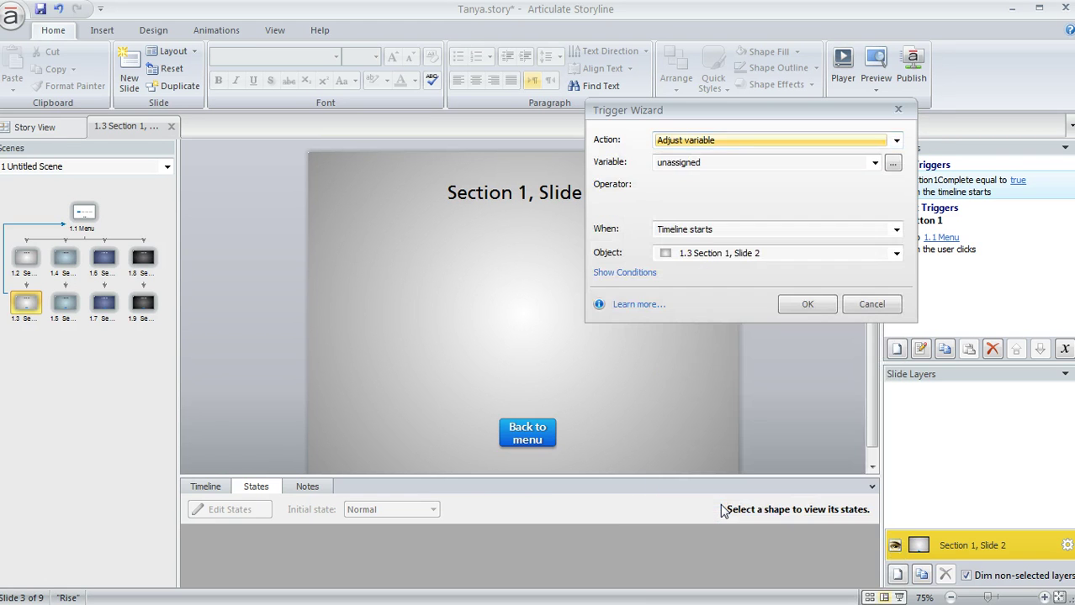
click(741, 164)
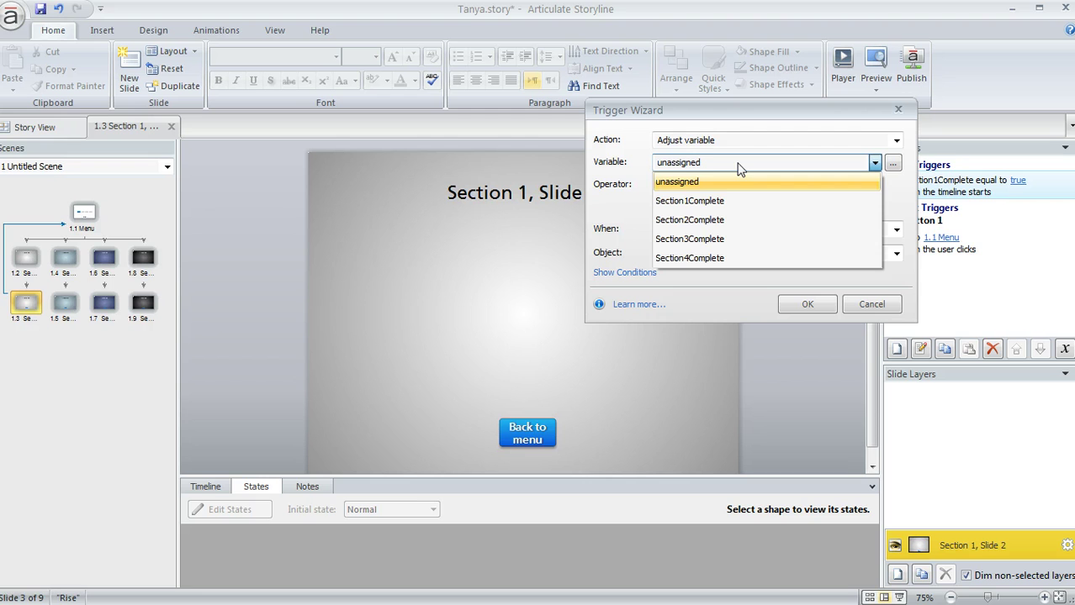
click(712, 201)
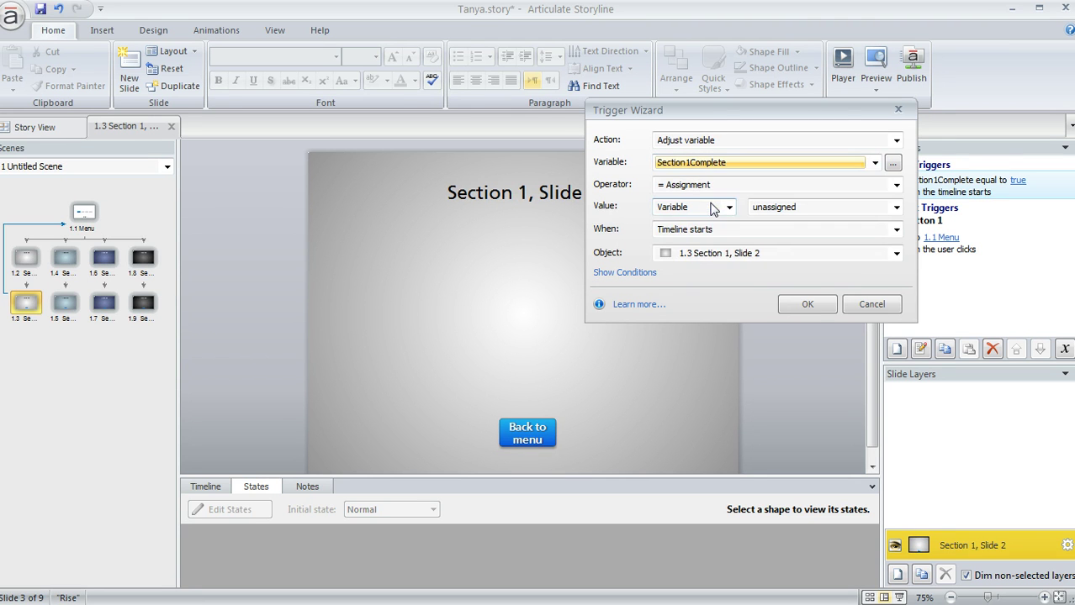
click(729, 208)
click(715, 226)
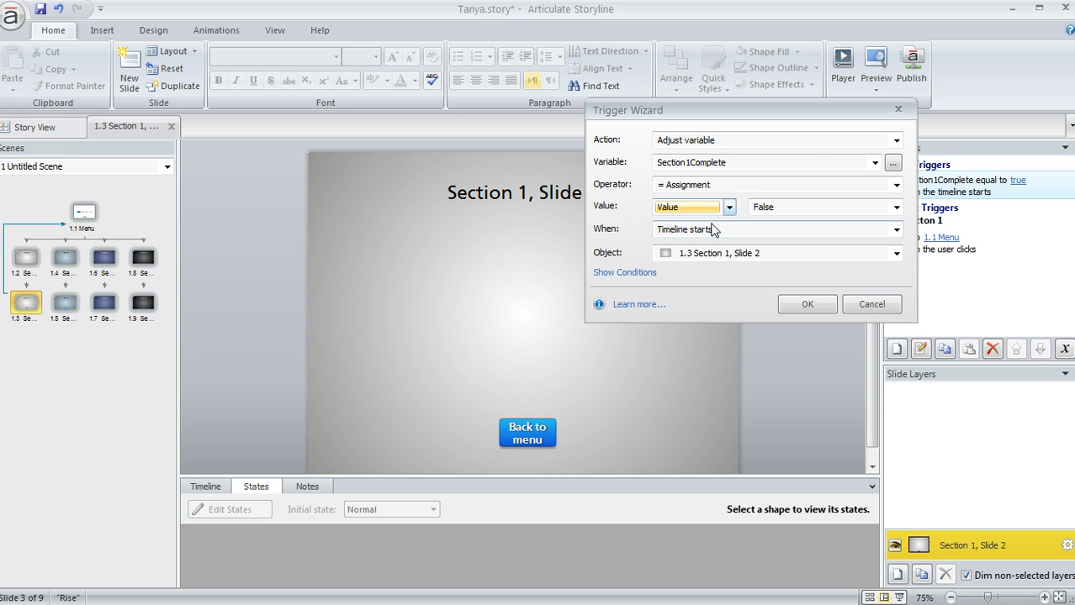
click(897, 207)
click(803, 224)
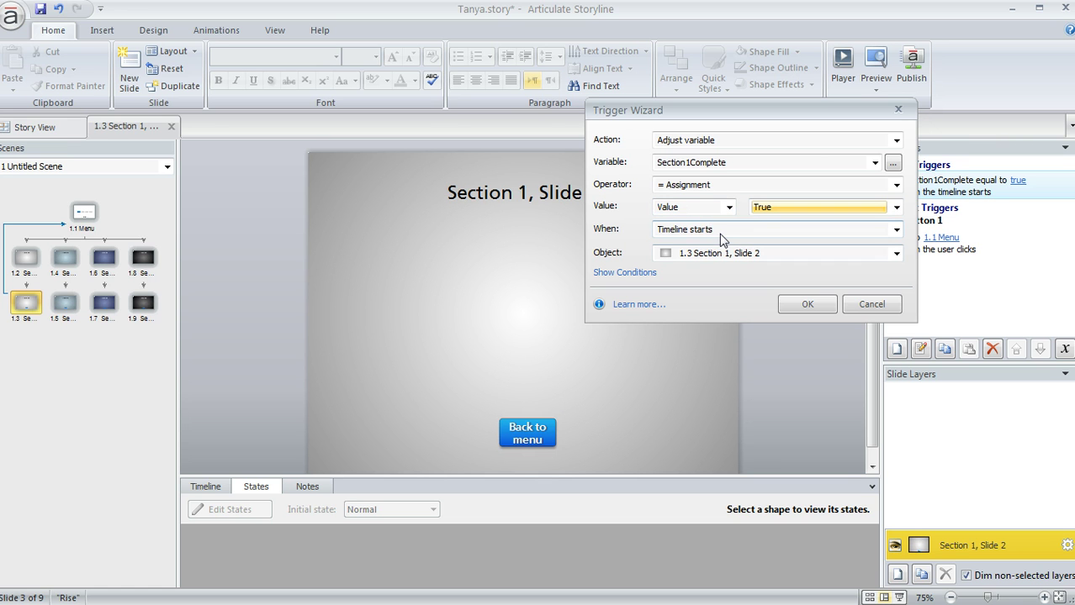
click(873, 306)
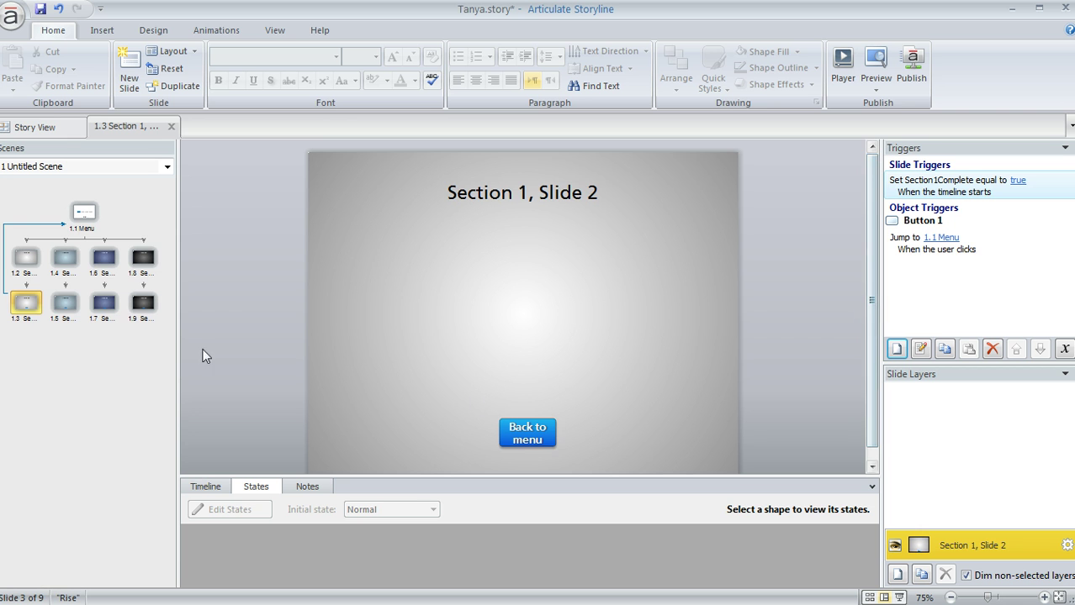
Step: Examine the completion-variable triggers on the second slides of Sections 2, 3 and 4
click(74, 304)
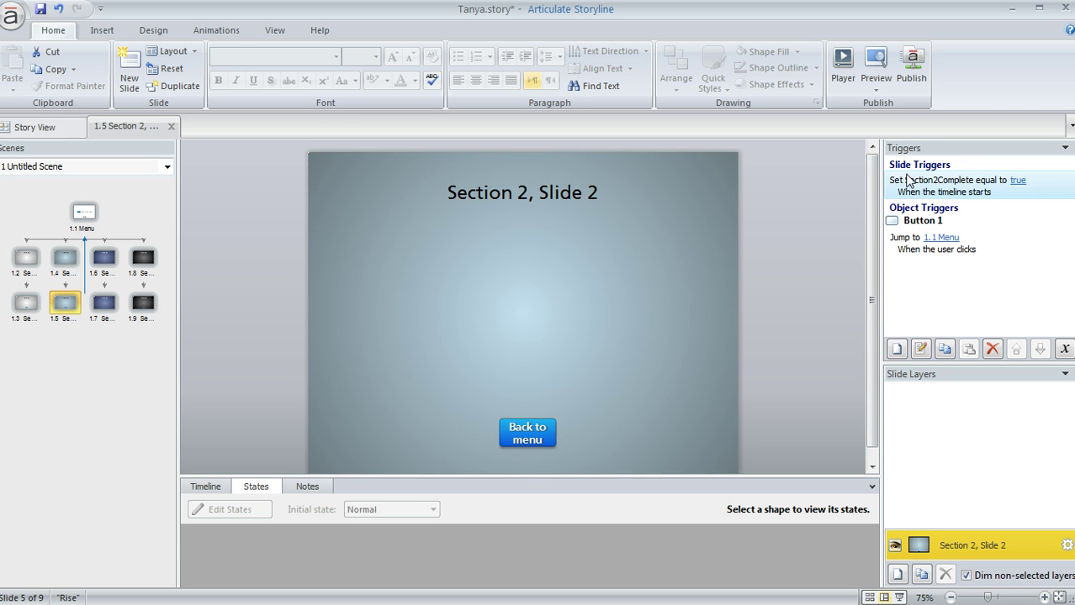
click(106, 310)
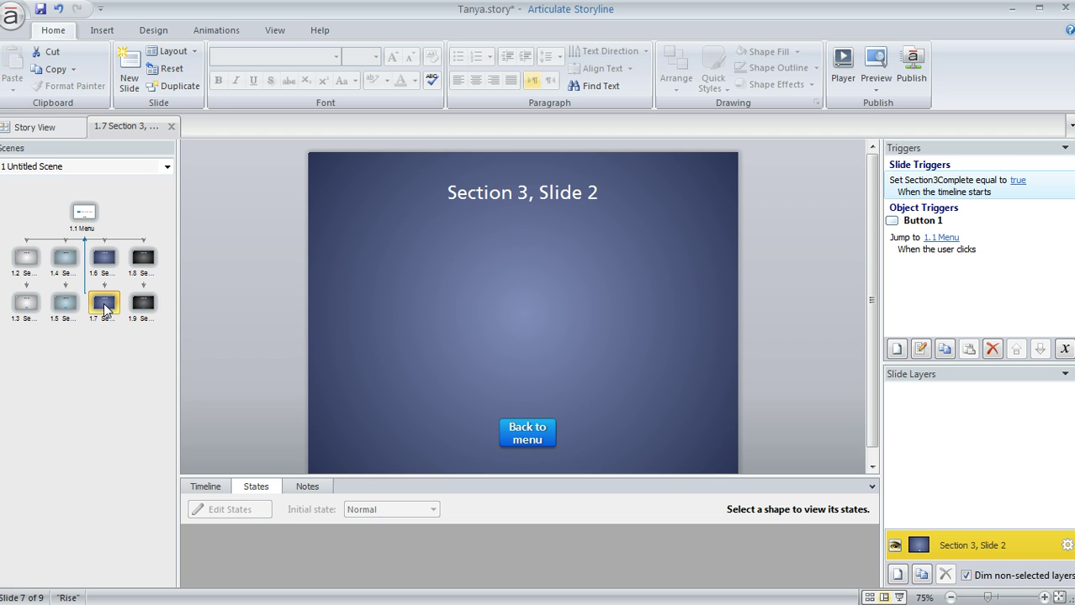
click(146, 308)
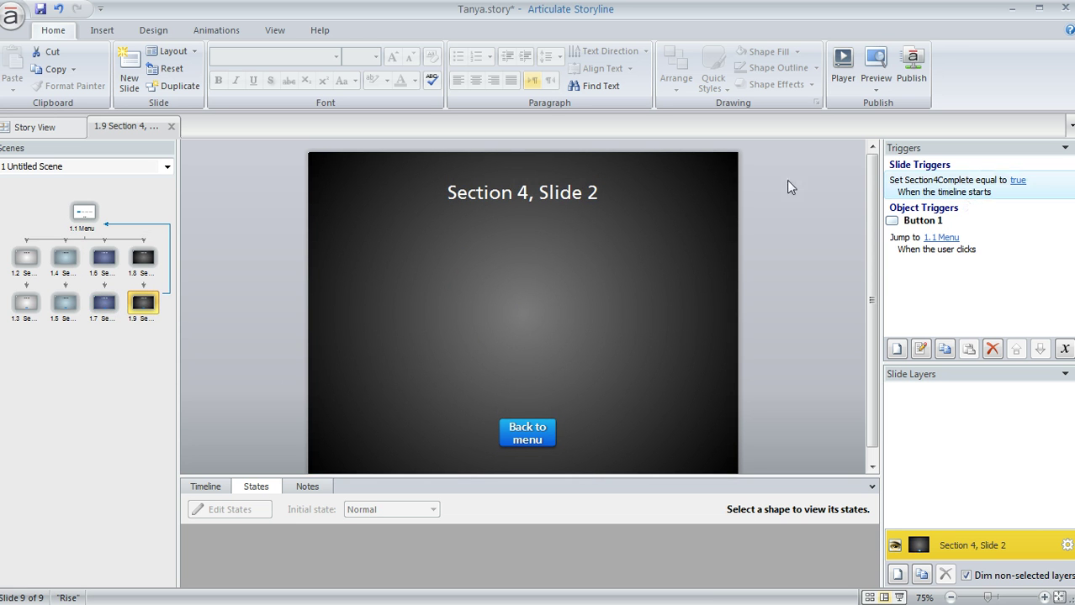
Step: Inspect the Menu slide trigger that changes the Section 2 button's state and its Section1Complete condition, without changing it
click(87, 220)
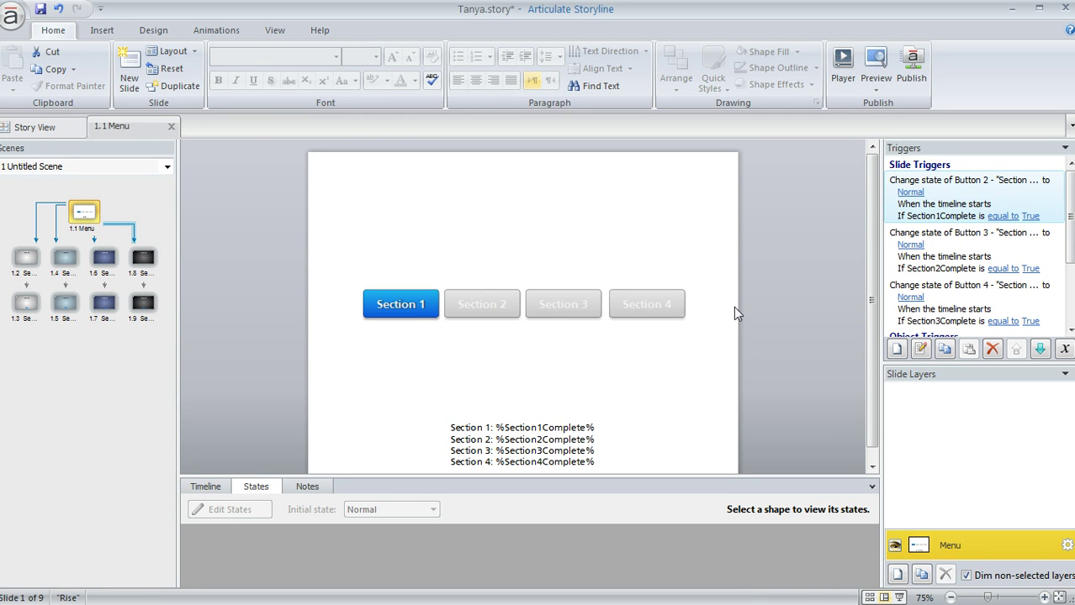
double_click(939, 219)
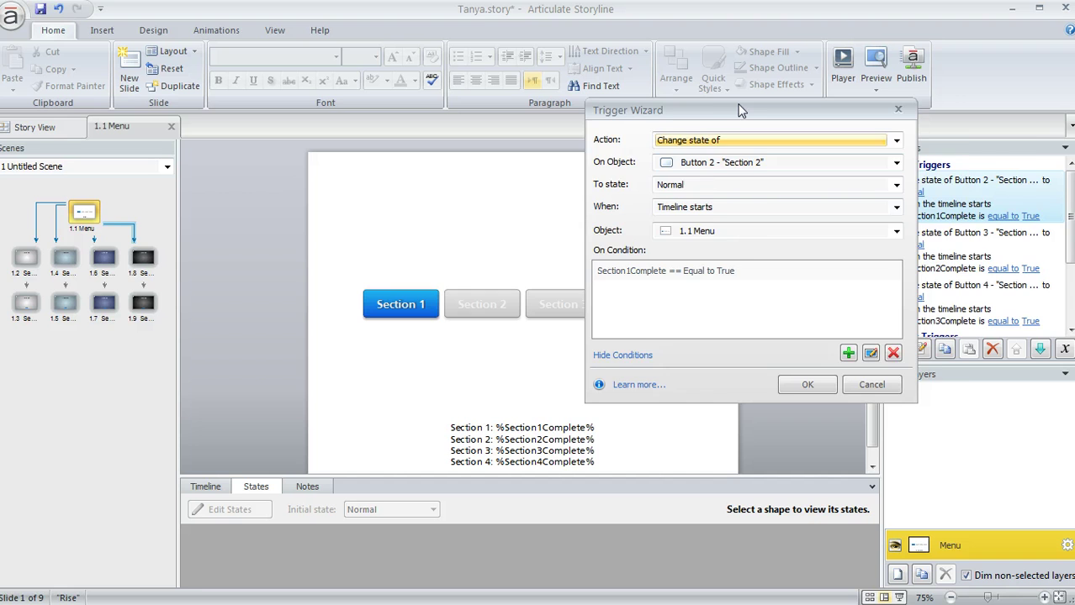
drag(743, 116, 863, 153)
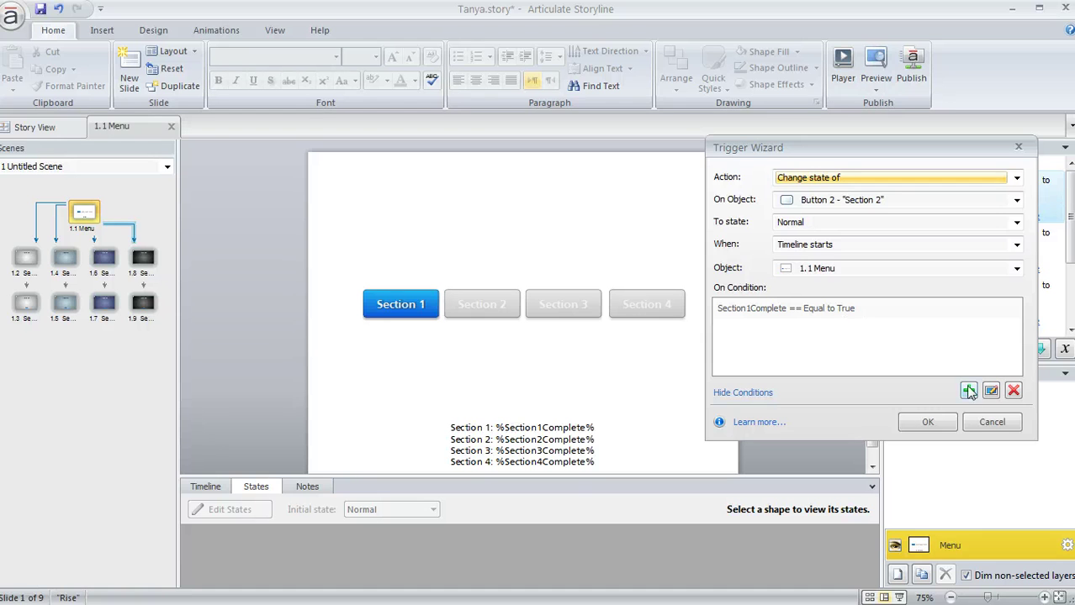
click(984, 428)
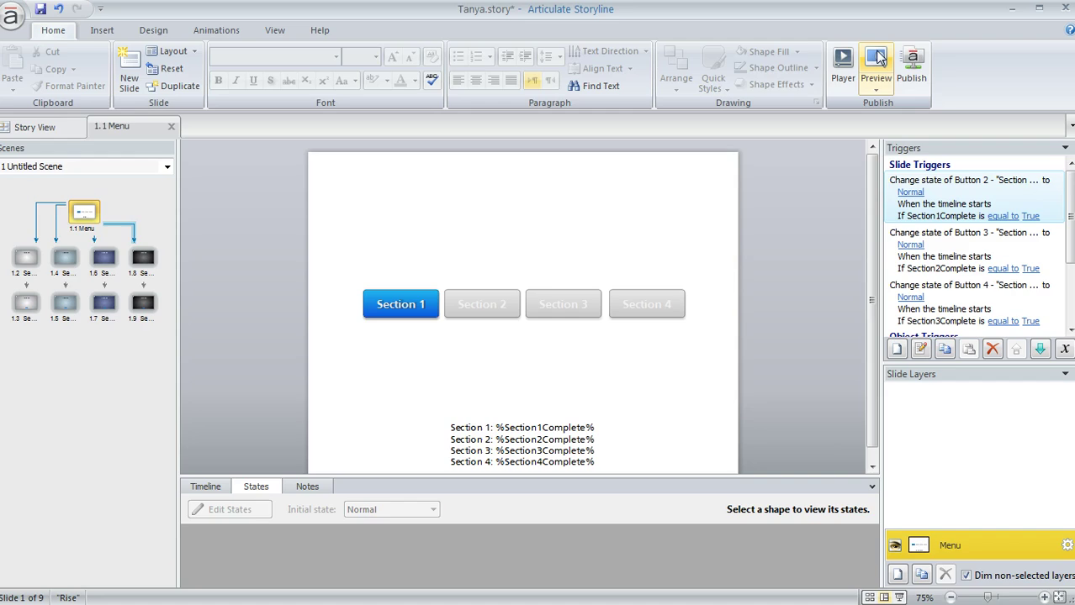
Step: Preview the project and go through both Section 1 slides, returning to the menu to check the section buttons
click(875, 63)
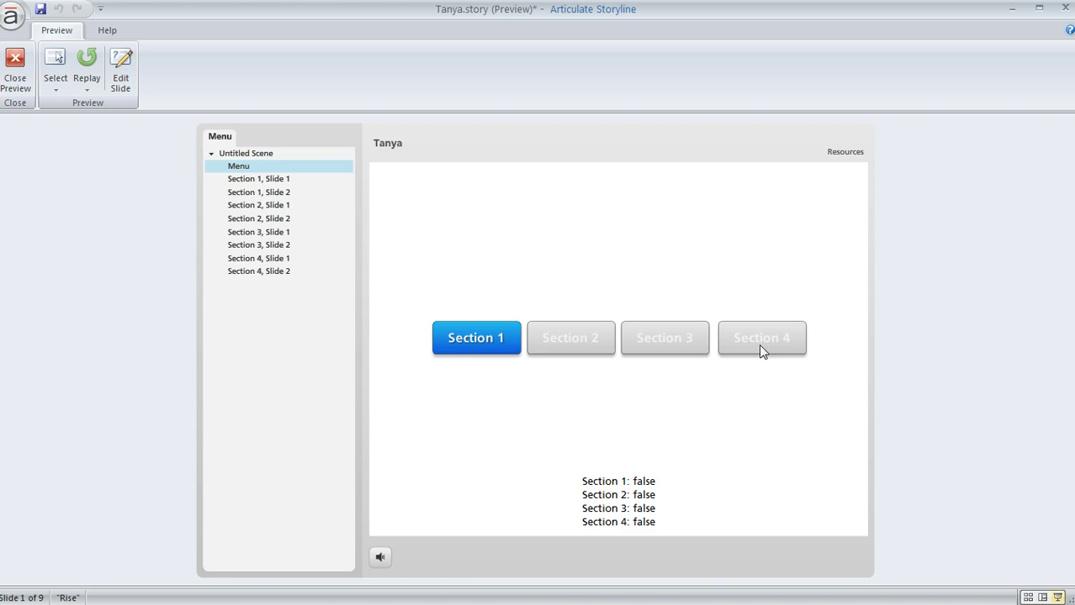
click(451, 349)
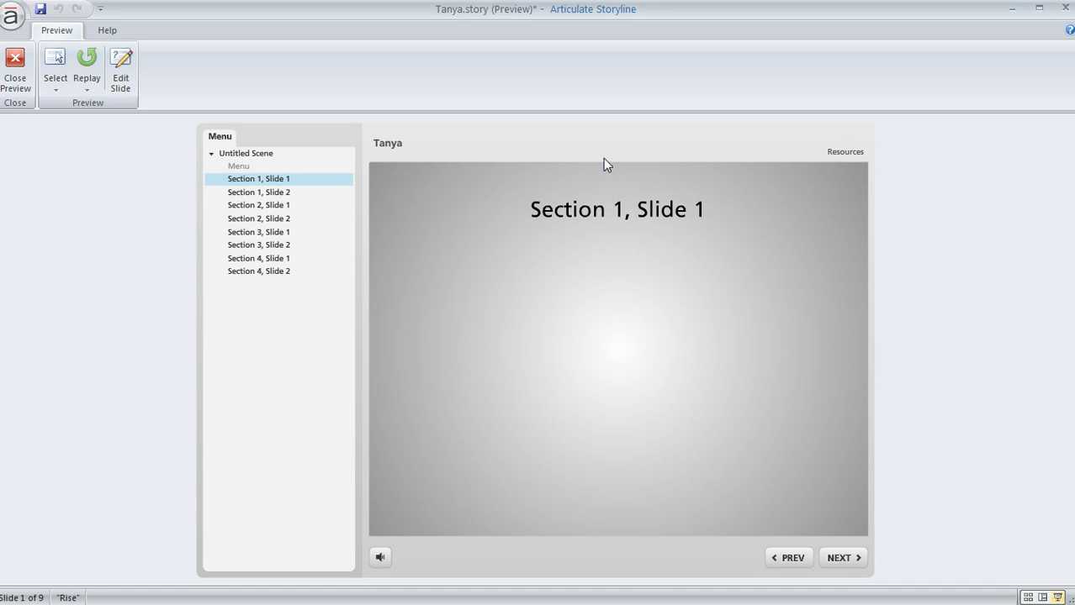
click(838, 558)
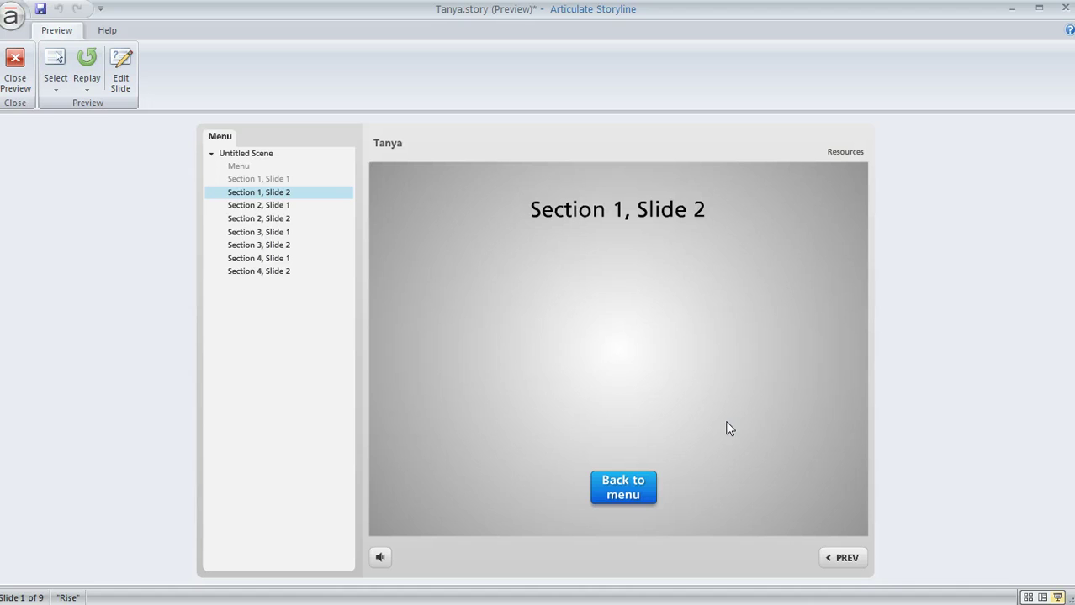
click(645, 505)
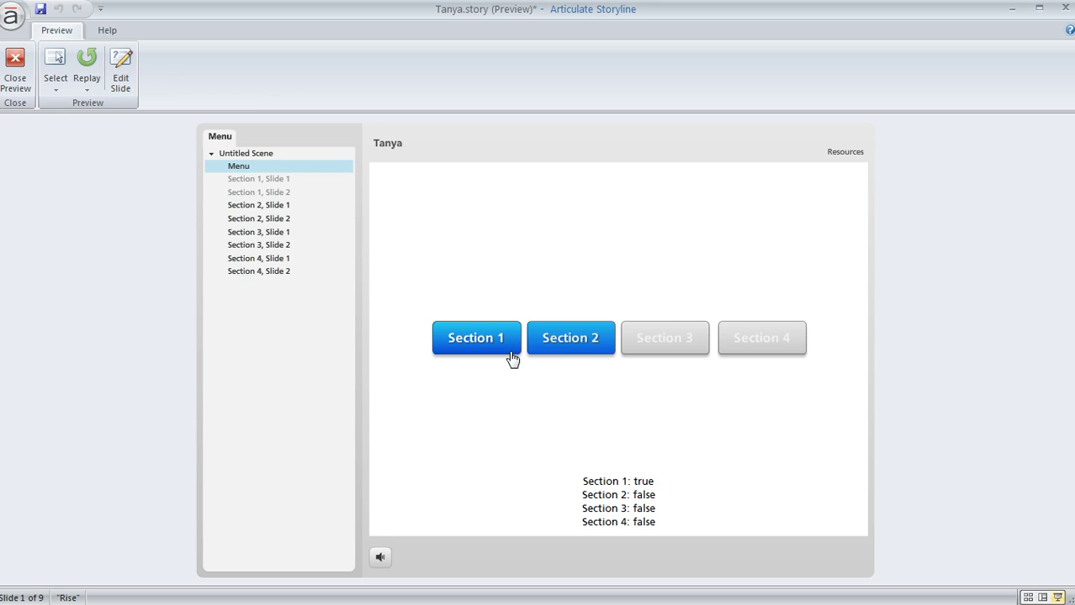
Step: Go through Sections 2 and 3 in the preview, returning to the menu after each one
click(566, 351)
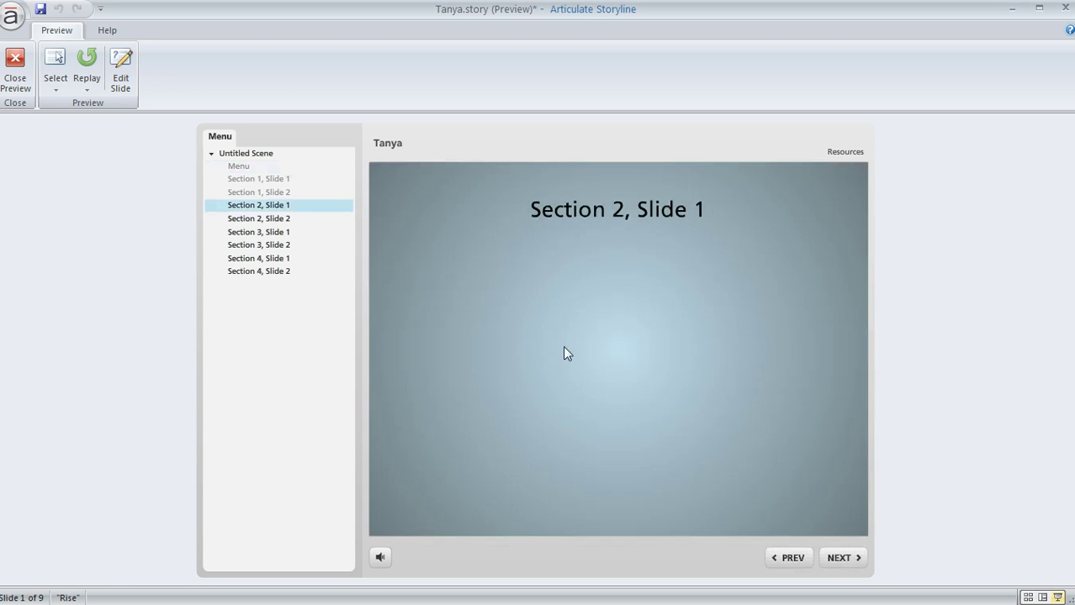
click(841, 559)
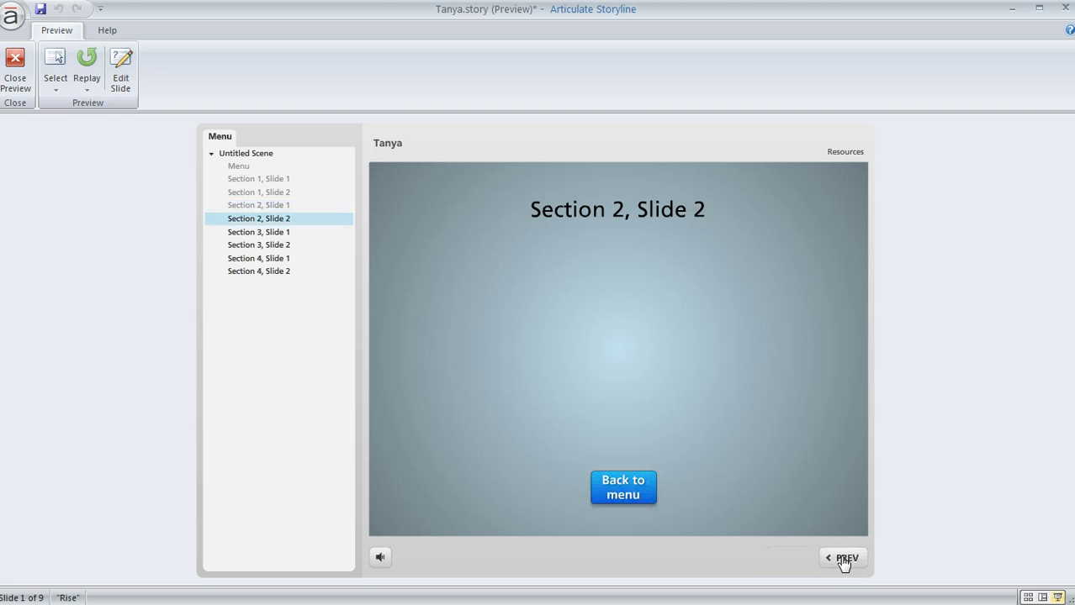
click(626, 490)
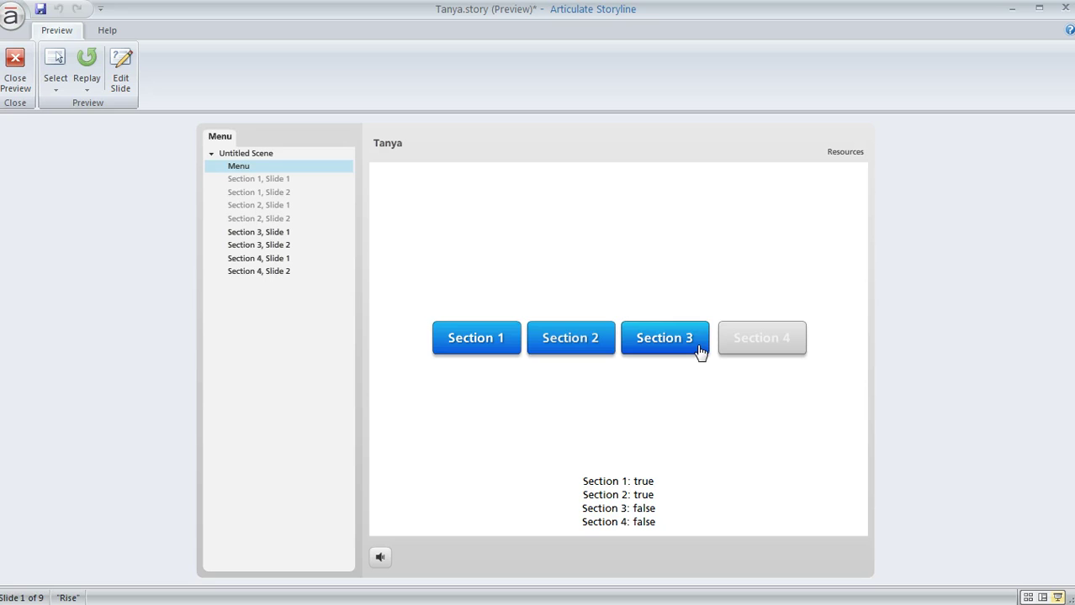
click(699, 349)
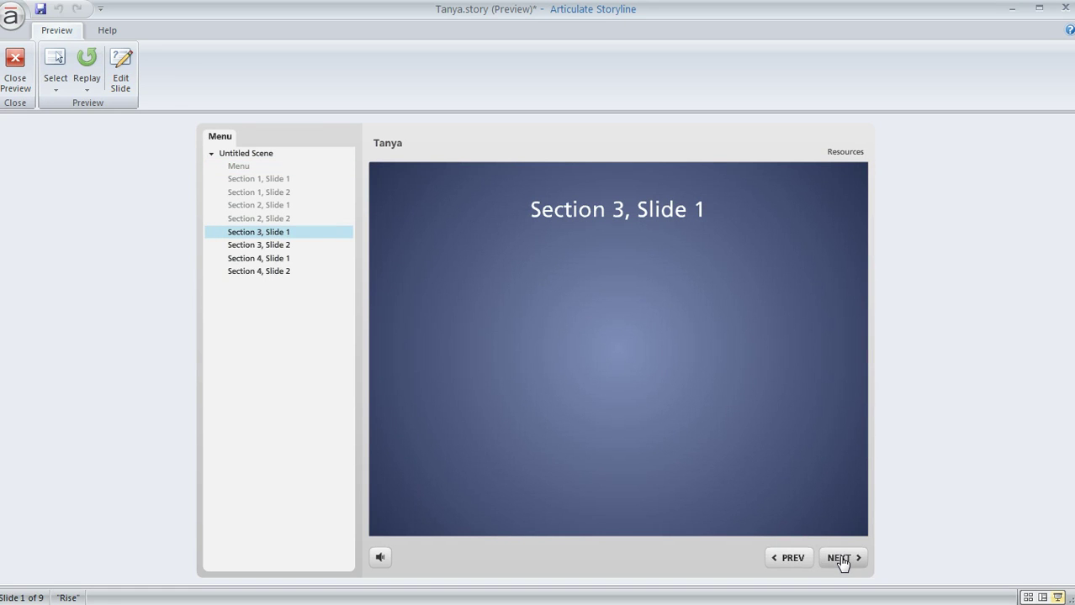
click(839, 558)
click(645, 498)
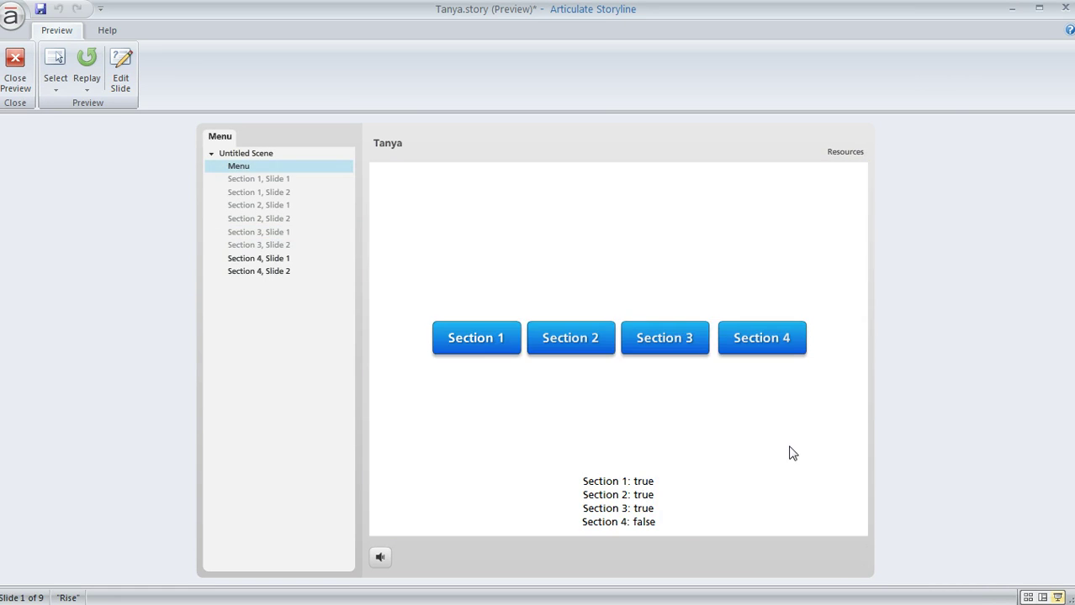
Step: Go through Section 4 in the preview, return to the menu and close the preview
click(794, 354)
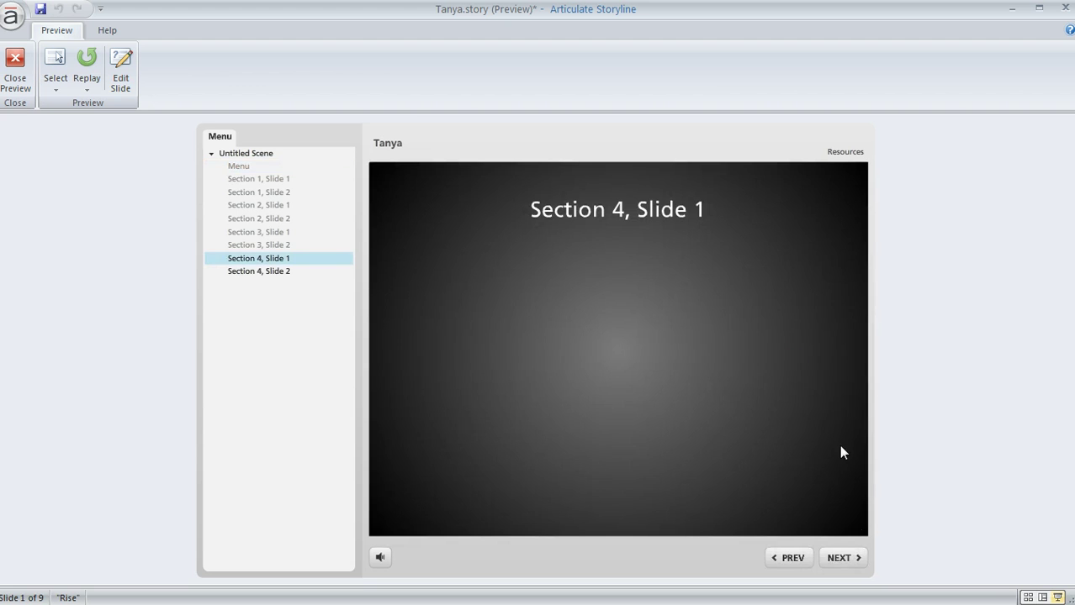
click(844, 558)
click(656, 497)
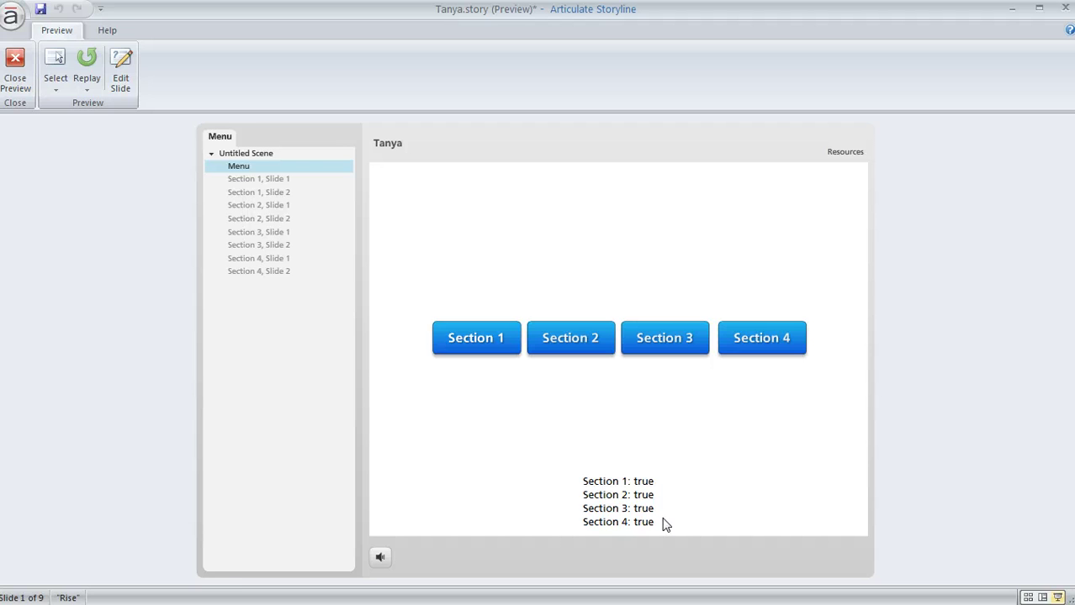
click(15, 67)
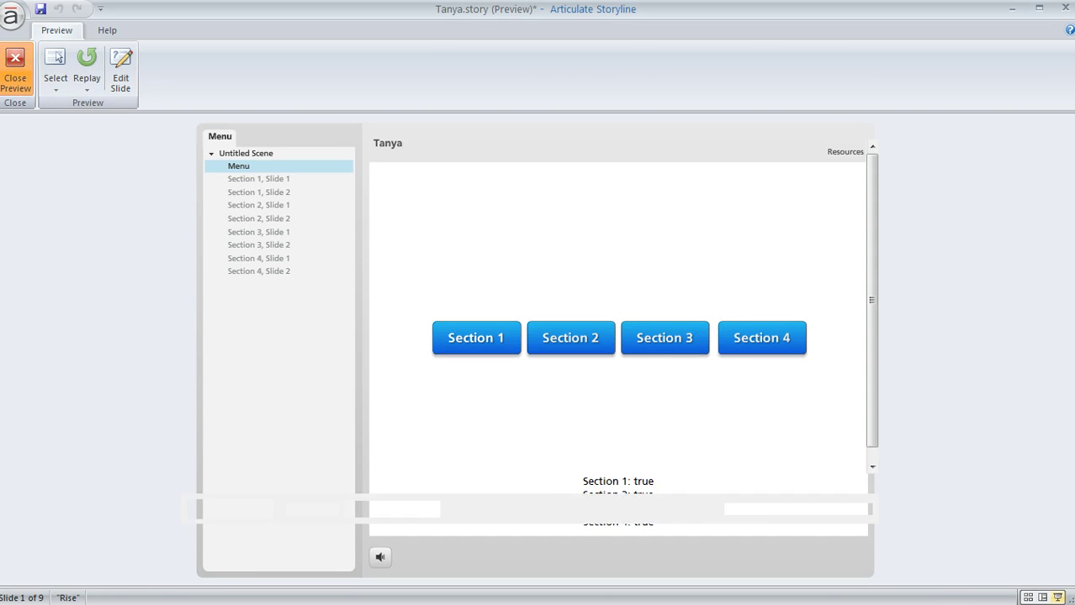